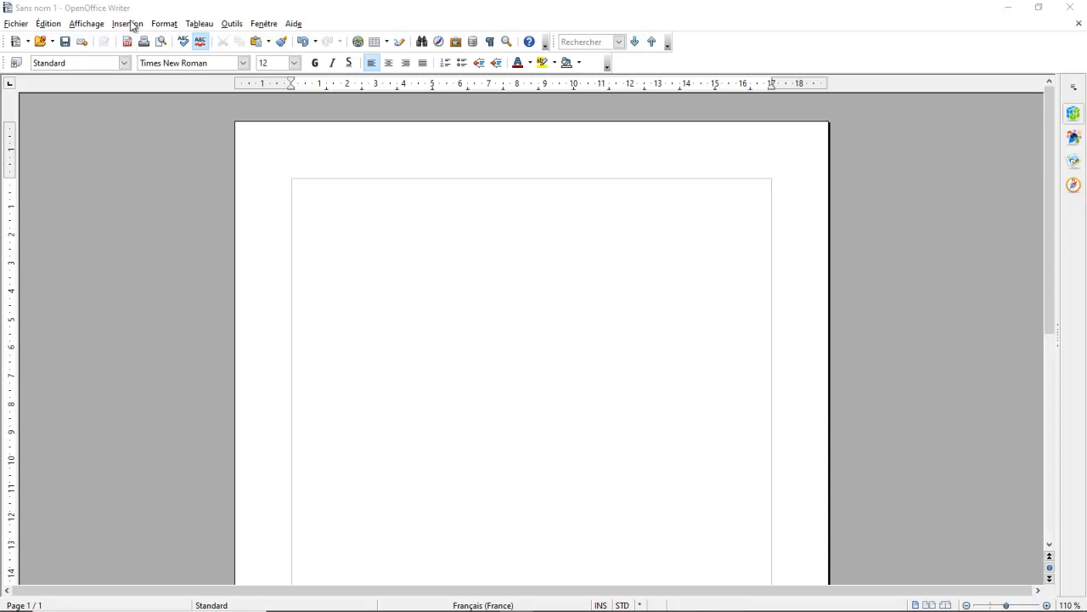
Insert a formula object in the blank document and enter the code vec {AB}
{"action": "left_click", "coordinate": [129, 24]}
{"action": "mouse_move", "coordinate": [156, 373]}
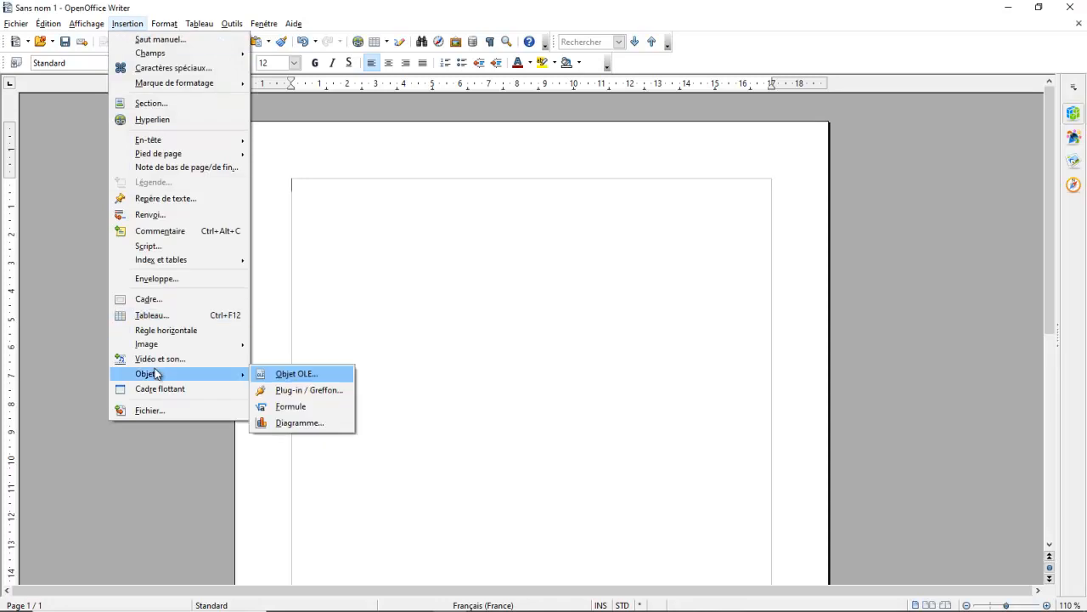
{"action": "left_click", "coordinate": [272, 408]}
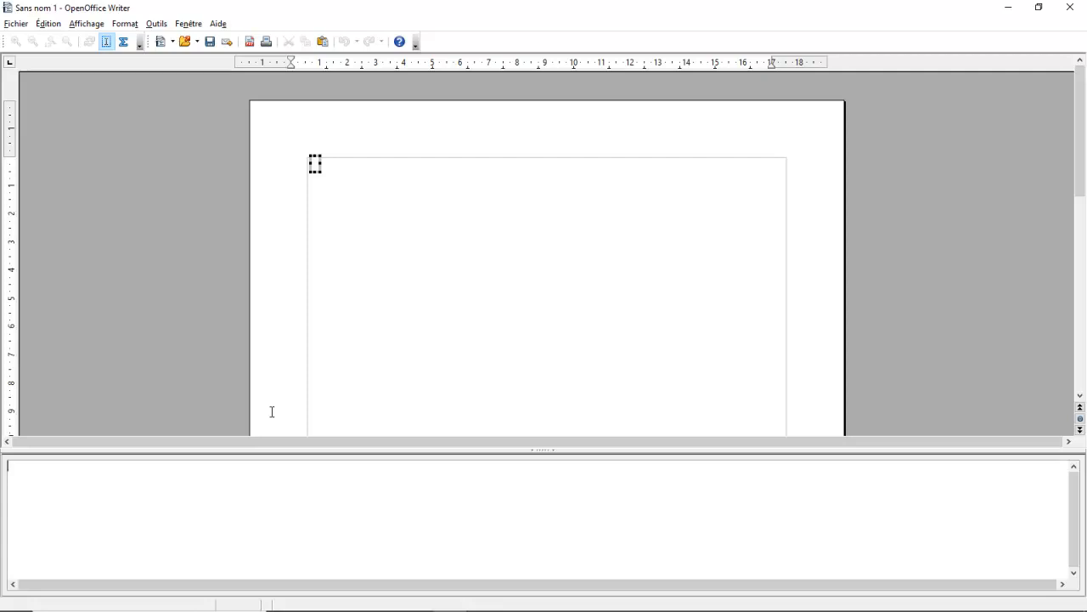
{"action": "type", "text": "vec {"}
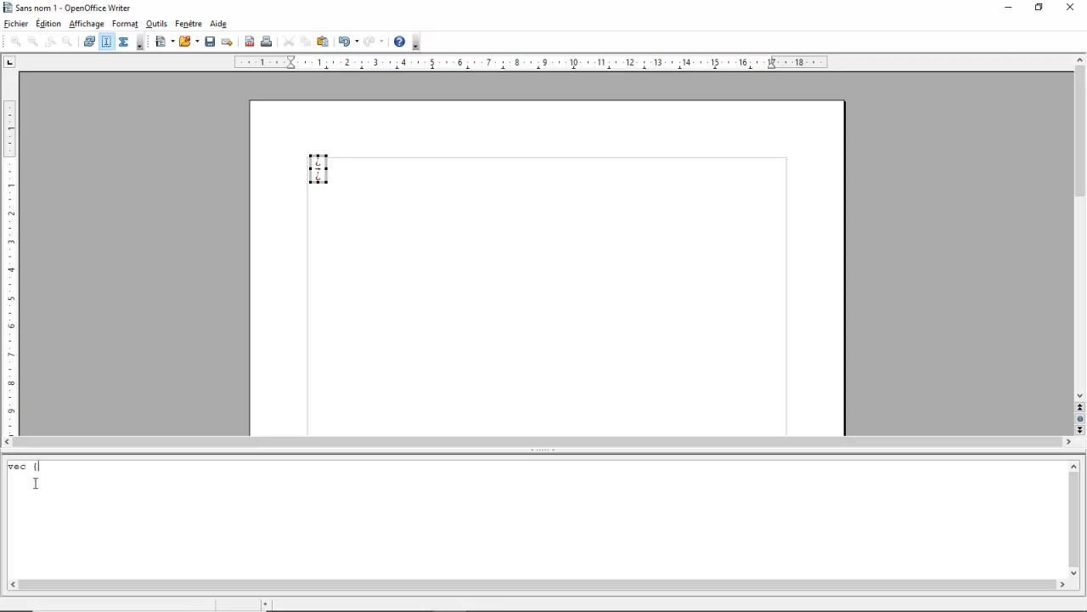
{"action": "type", "text": "("}
{"action": "key", "text": "BackSpace"}
{"action": "type", "text": "AB}"}
{"action": "right_click", "coordinate": [93, 506]}
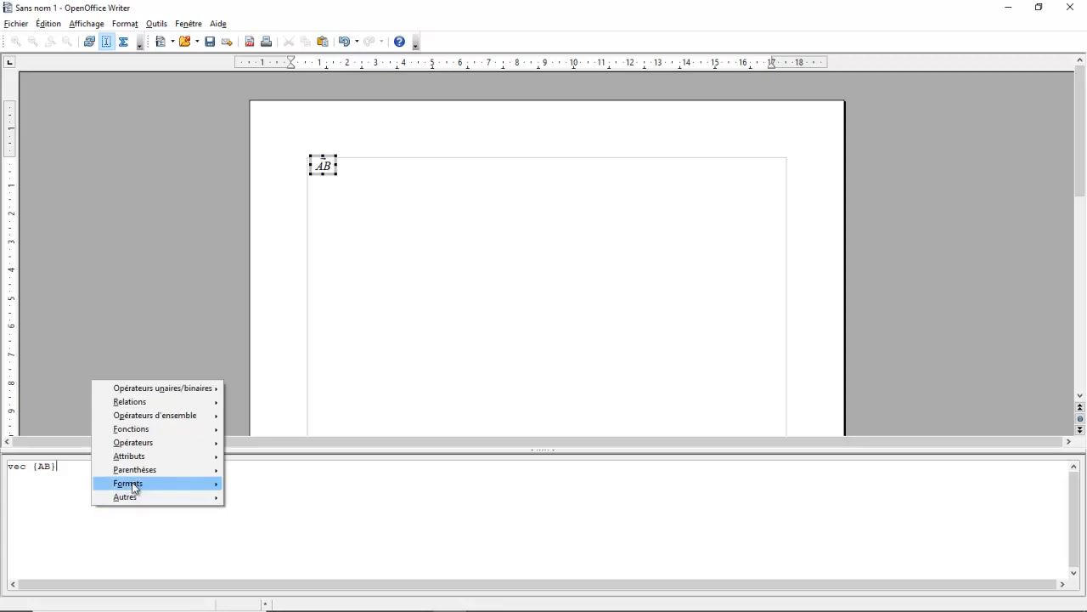
{"action": "mouse_move", "coordinate": [132, 486]}
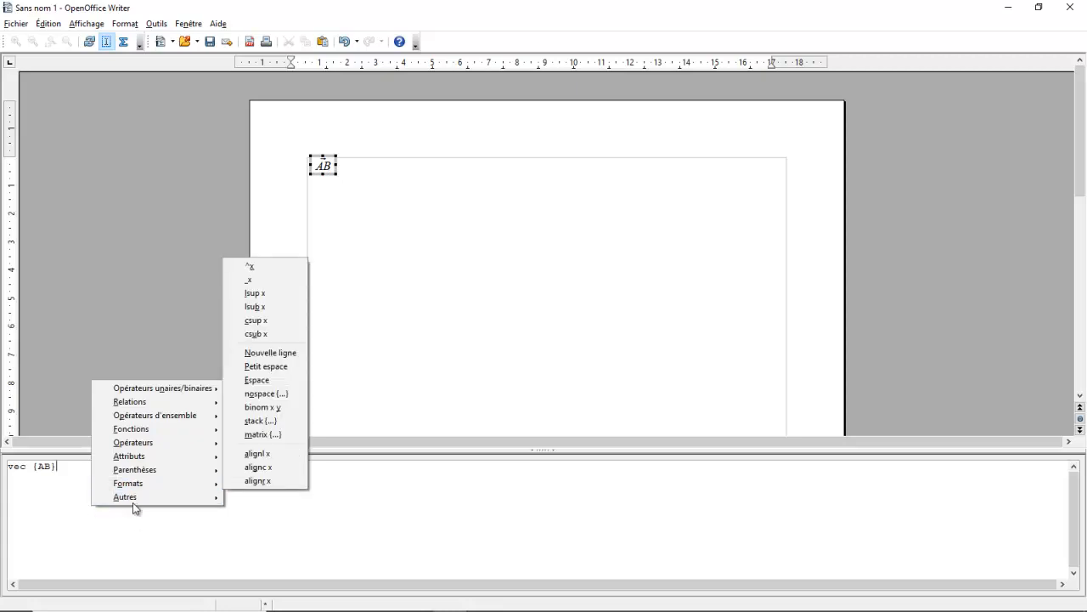
{"action": "left_click", "coordinate": [141, 206]}
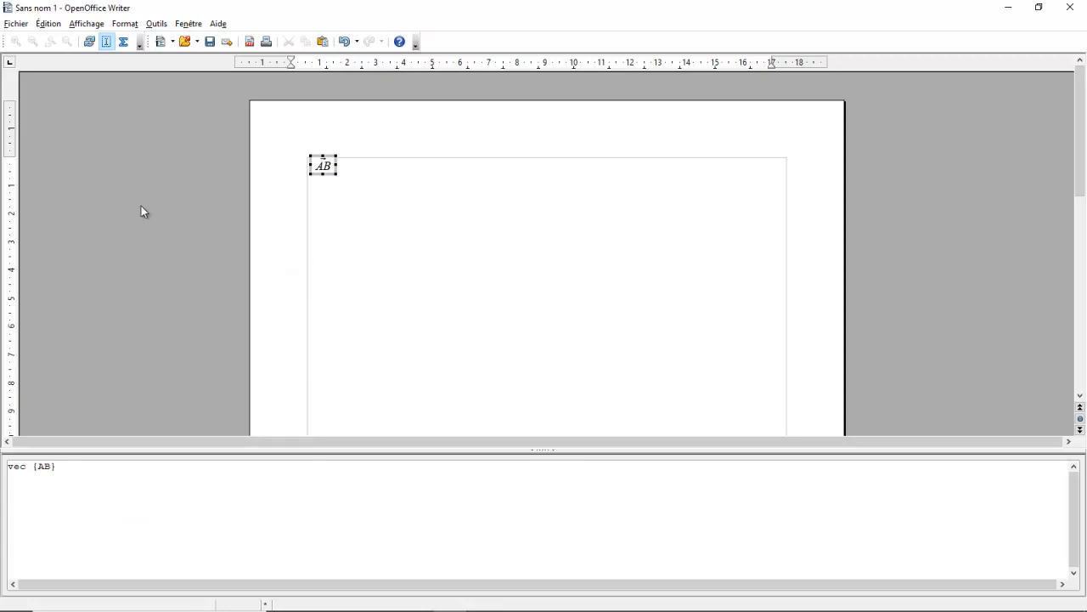
{"action": "left_click", "coordinate": [125, 26]}
{"action": "left_click", "coordinate": [129, 39]}
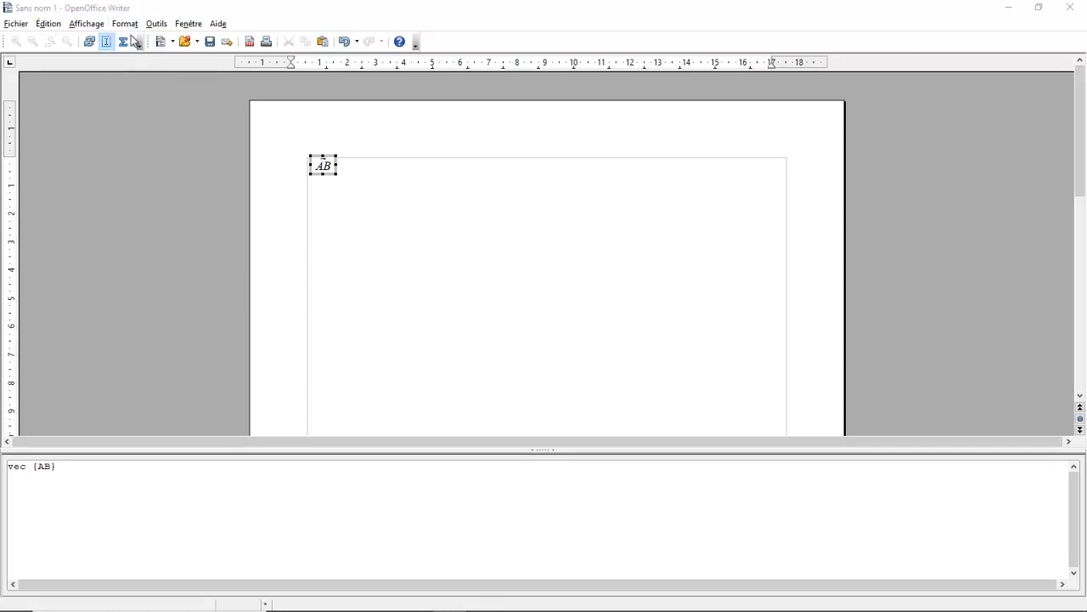
{"action": "left_click", "coordinate": [748, 209]}
Set the formula's base font size to 33 pt
{"action": "left_click", "coordinate": [123, 24]}
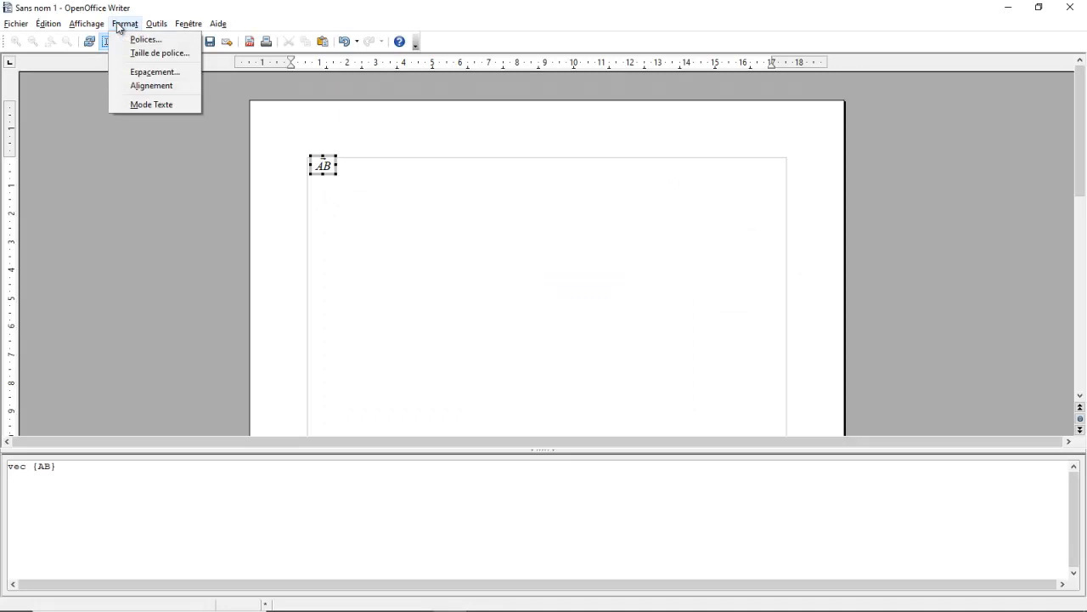
{"action": "left_click", "coordinate": [146, 53]}
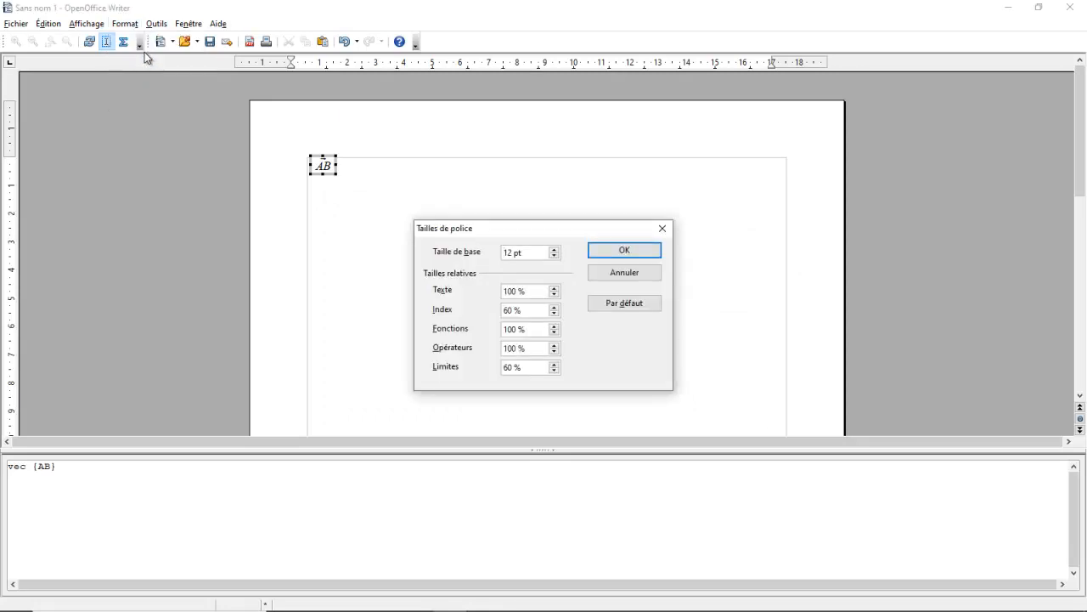
{"action": "type", "text": "33"}
{"action": "key", "text": "Delete"}
{"action": "key", "text": "Delete"}
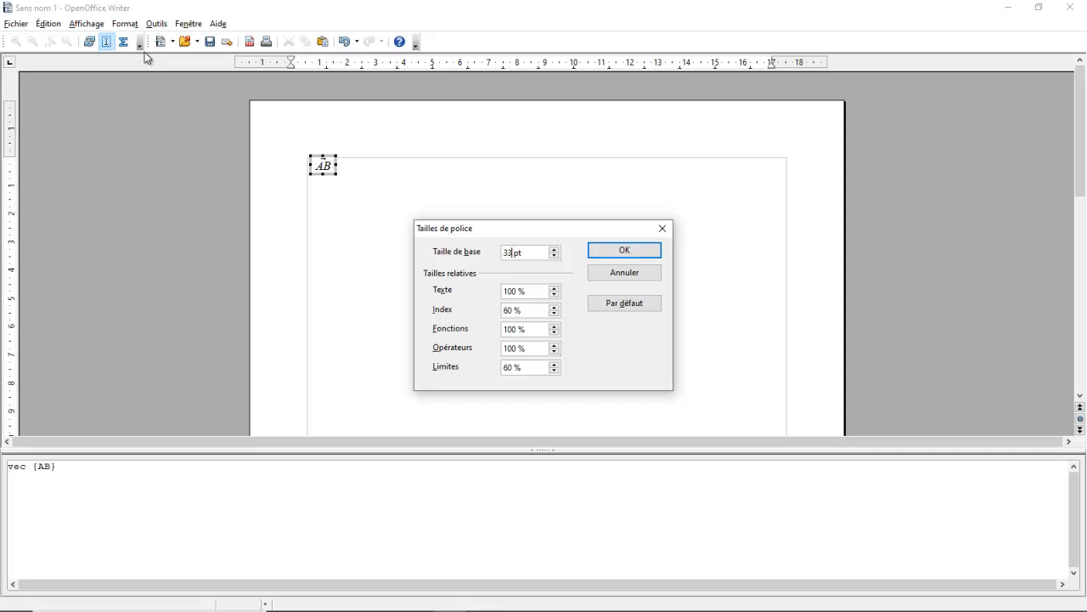
{"action": "left_click", "coordinate": [624, 250]}
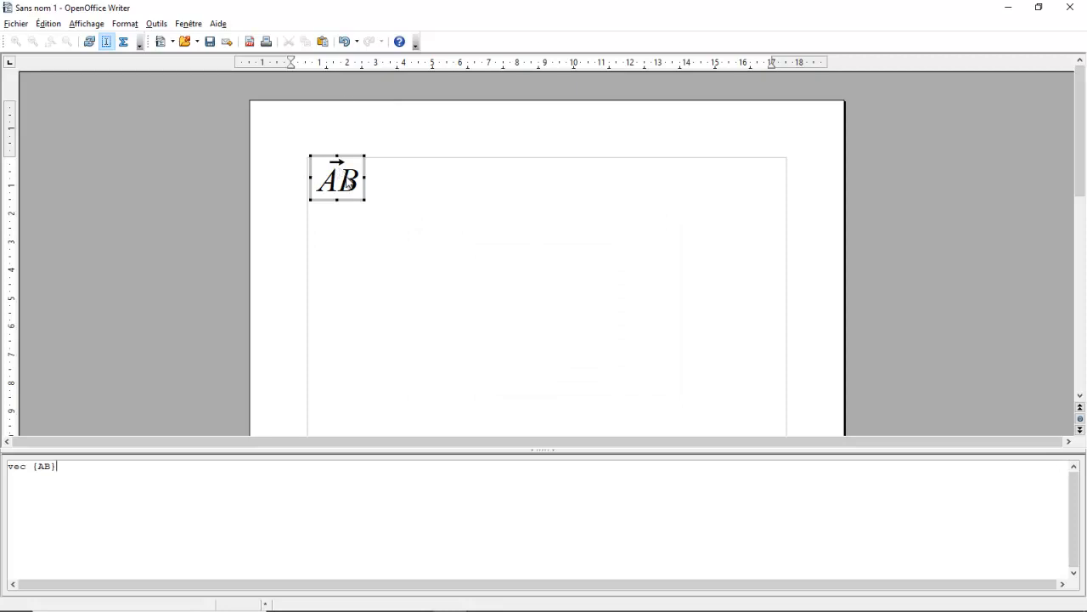
Change the vec command to widevec so the arrow spans both letters of AB
{"action": "left_click", "coordinate": [11, 467]}
{"action": "type", "text": "wid"}
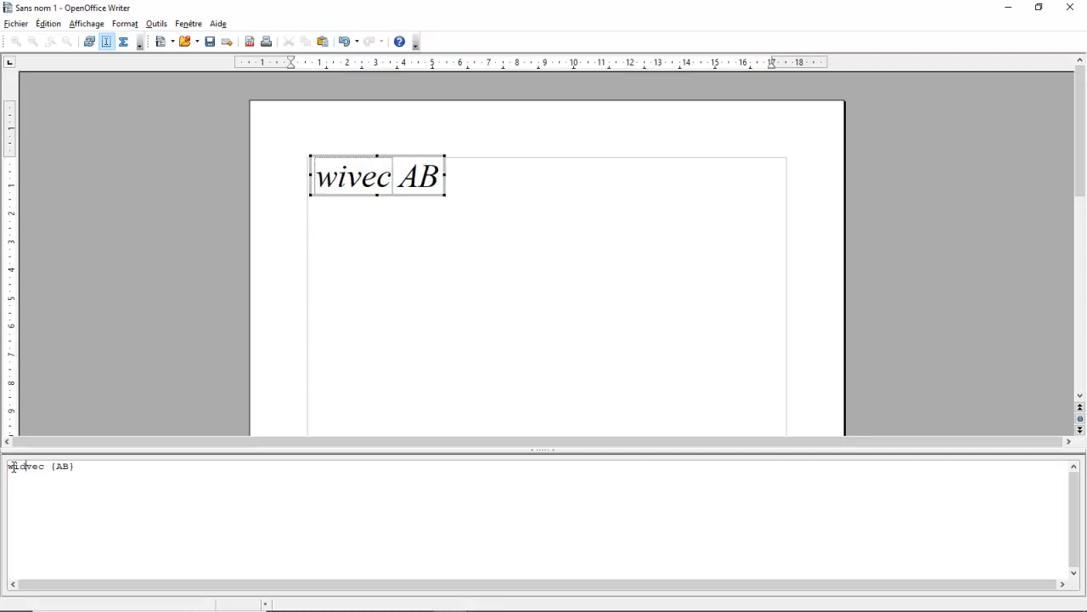
{"action": "type", "text": "e"}
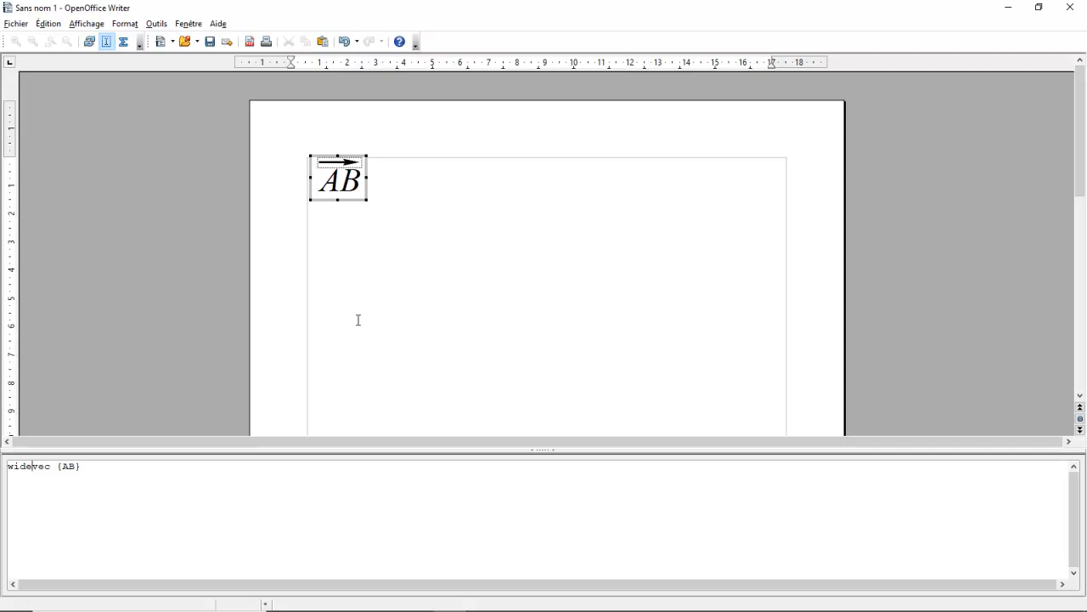
Enclose the whole widevec {AB} expression in an outer pair of braces
{"action": "left_click", "coordinate": [14, 472]}
{"action": "type", "text": "{"}
{"action": "left_click", "coordinate": [165, 467]}
{"action": "type", "text": "}"}
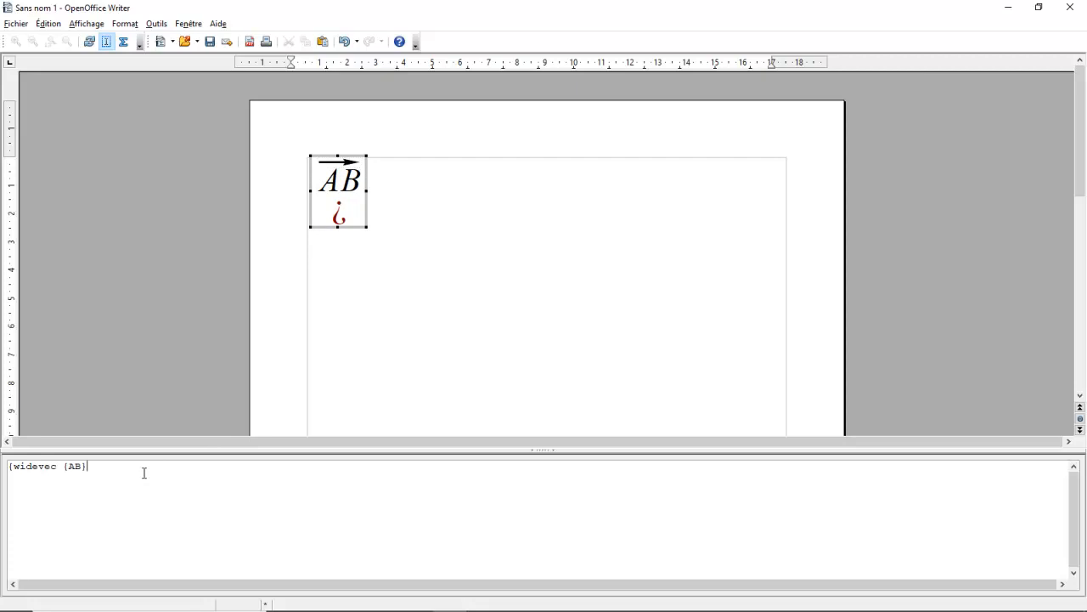
{"action": "type", "text": "}"}
{"action": "key", "text": "BackSpace"}
{"action": "type", "text": "}_"}
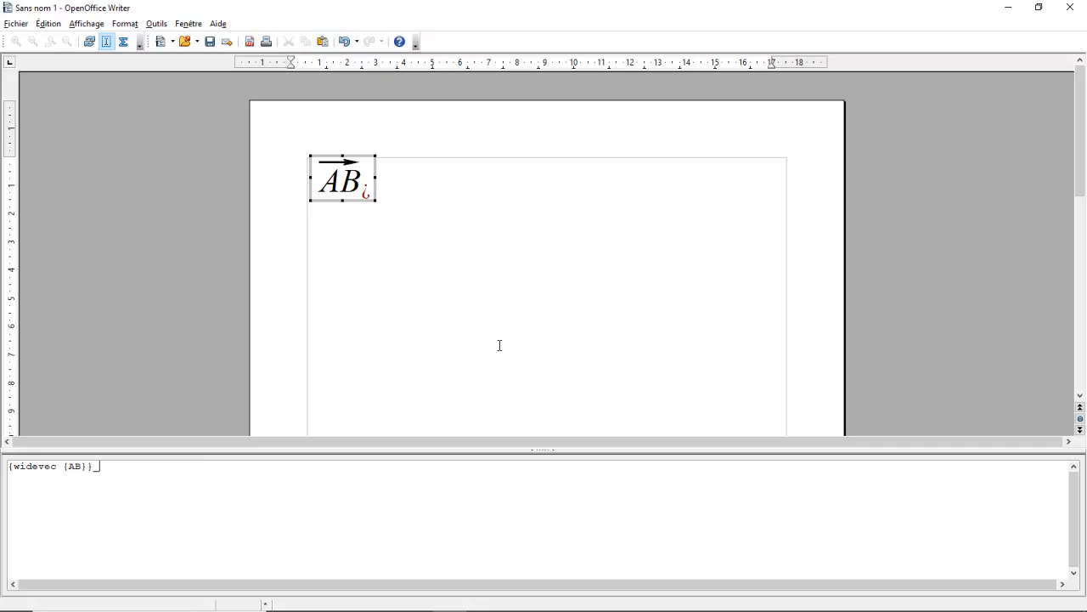
Add the subscript _{i} after the braced vector expression
{"action": "type", "text": "{}"}
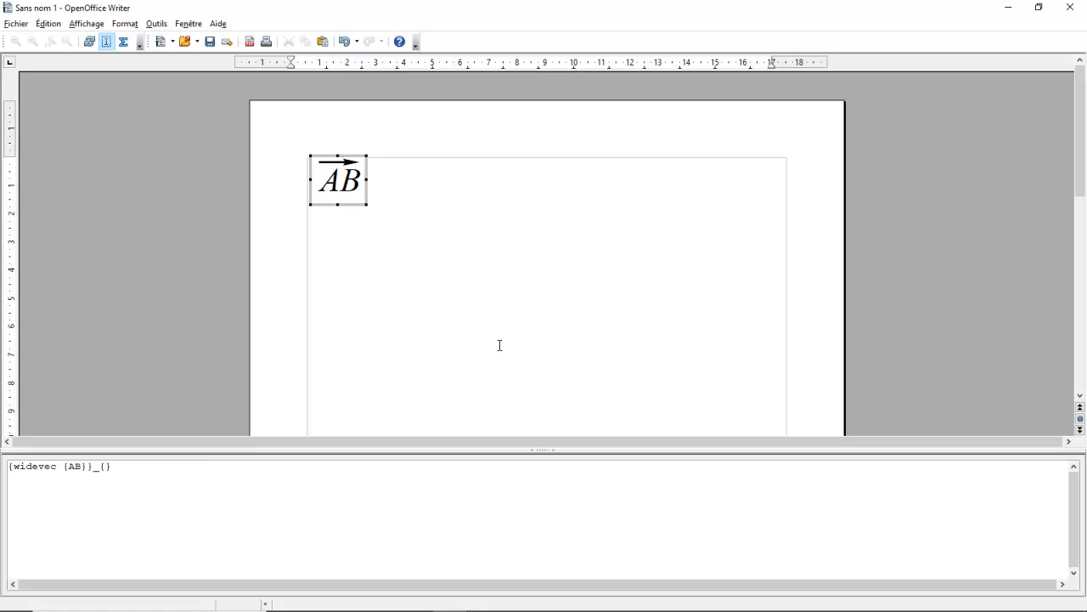
{"action": "left_click", "coordinate": [106, 467]}
{"action": "type", "text": "i"}
Look through the formula command categories, including relations, functions, operators, attributes and formats
{"action": "right_click", "coordinate": [288, 503]}
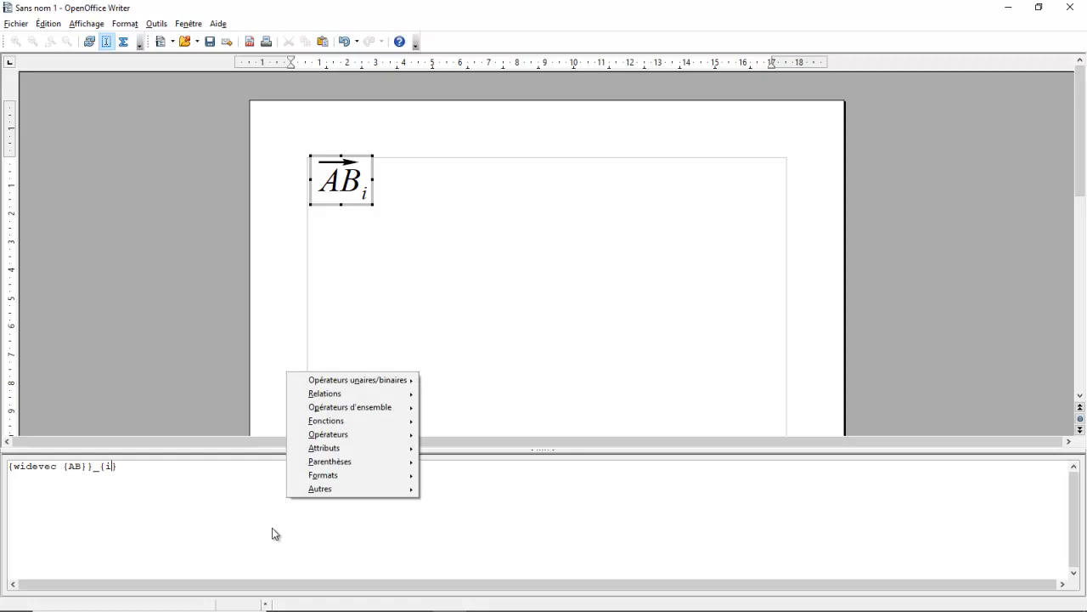
{"action": "mouse_move", "coordinate": [327, 381]}
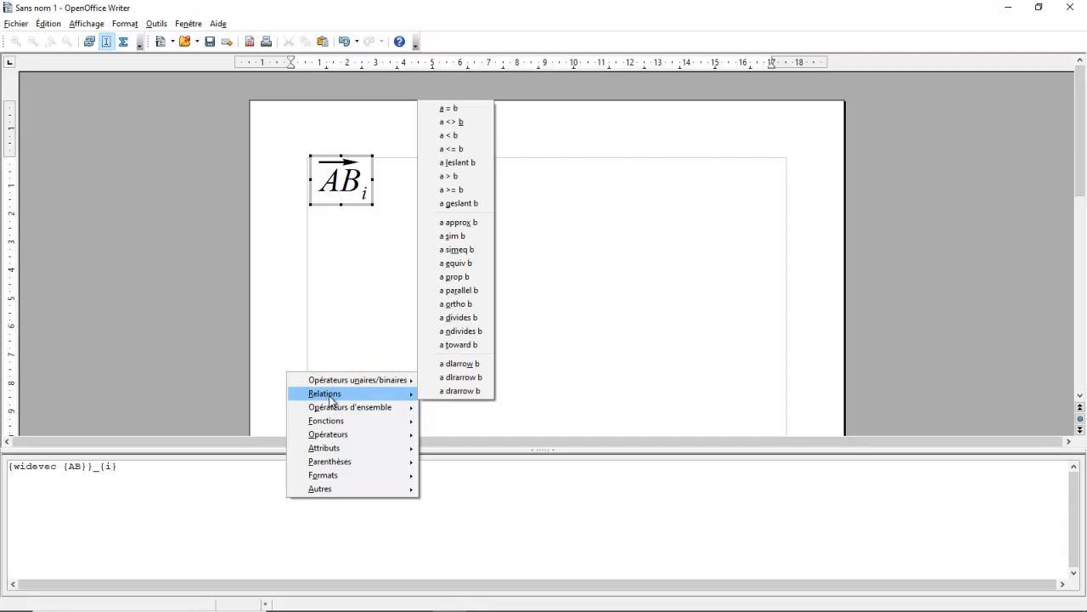
{"action": "mouse_move", "coordinate": [333, 426]}
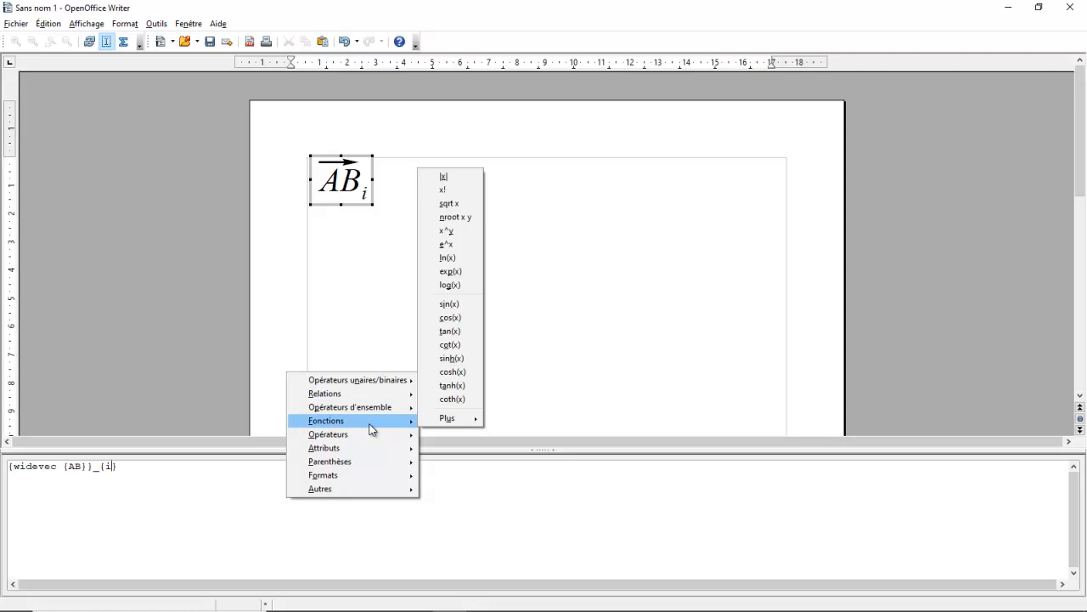
{"action": "mouse_move", "coordinate": [371, 437]}
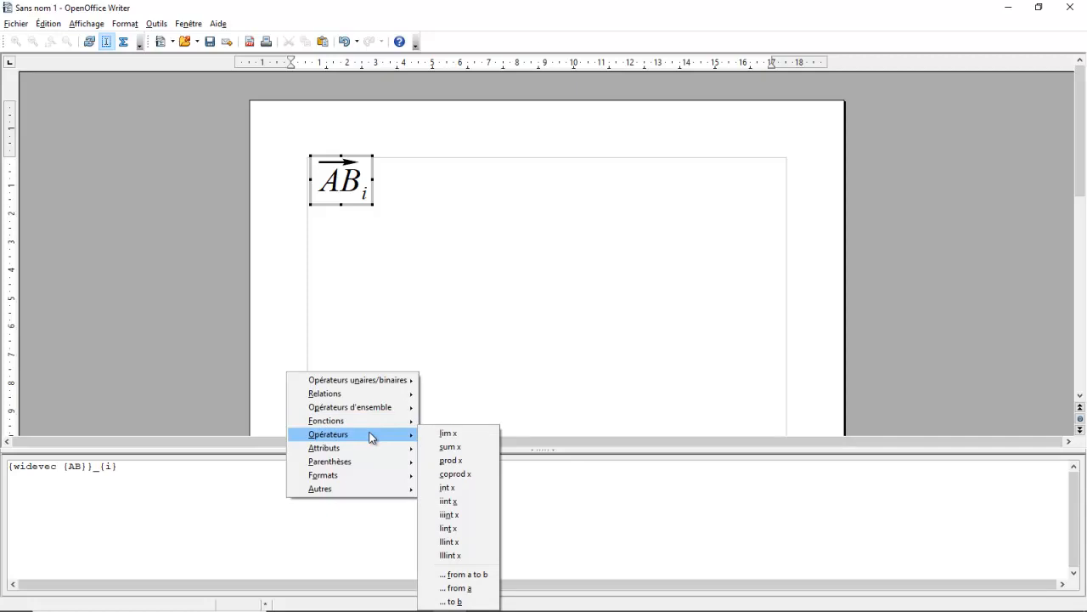
{"action": "mouse_move", "coordinate": [362, 456]}
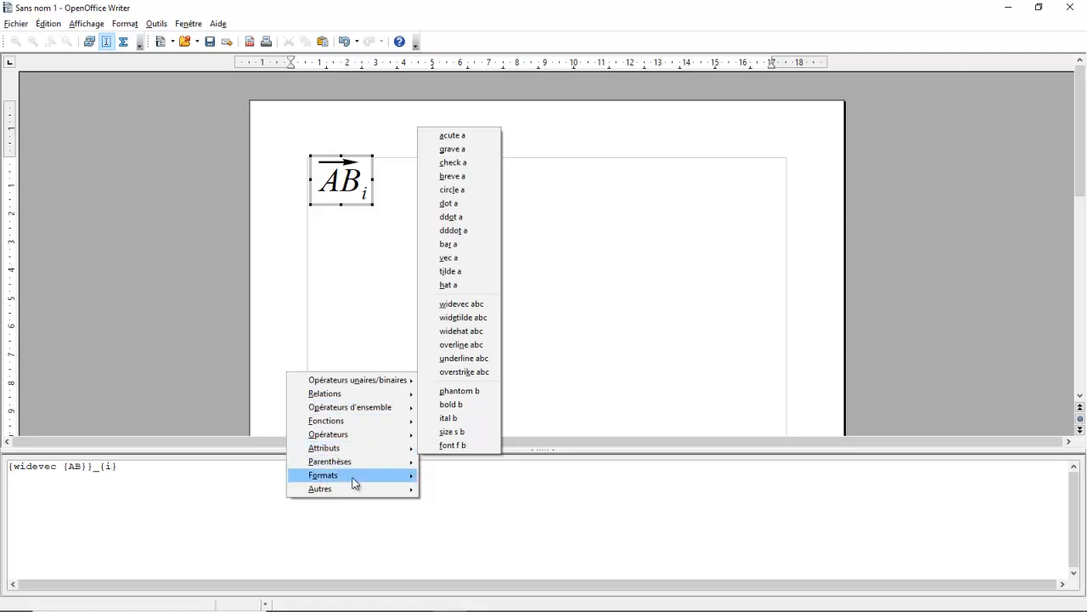
{"action": "mouse_move", "coordinate": [355, 483]}
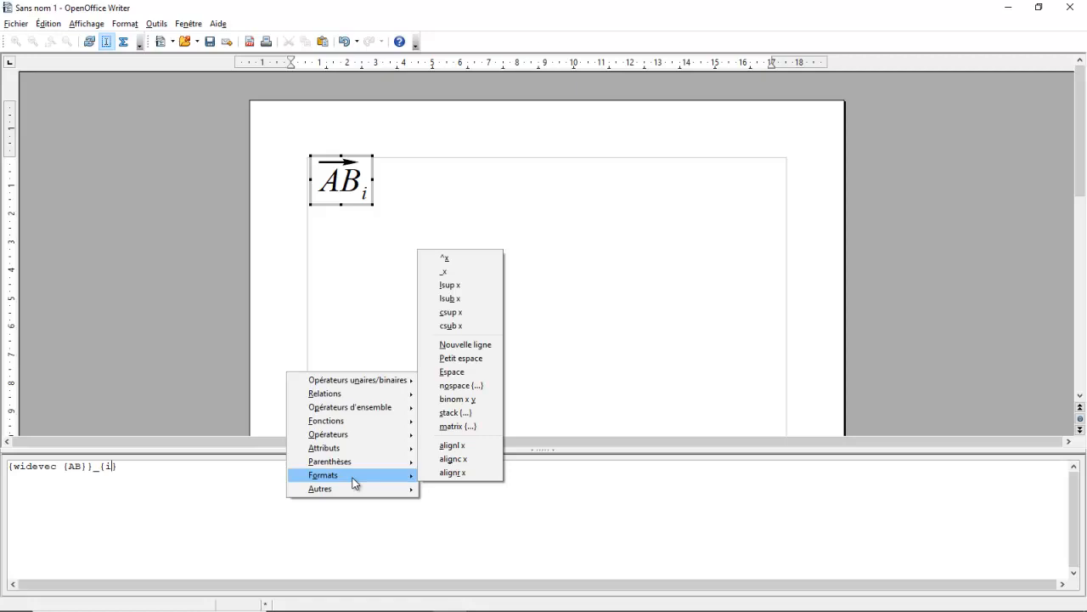
{"action": "left_click", "coordinate": [387, 541]}
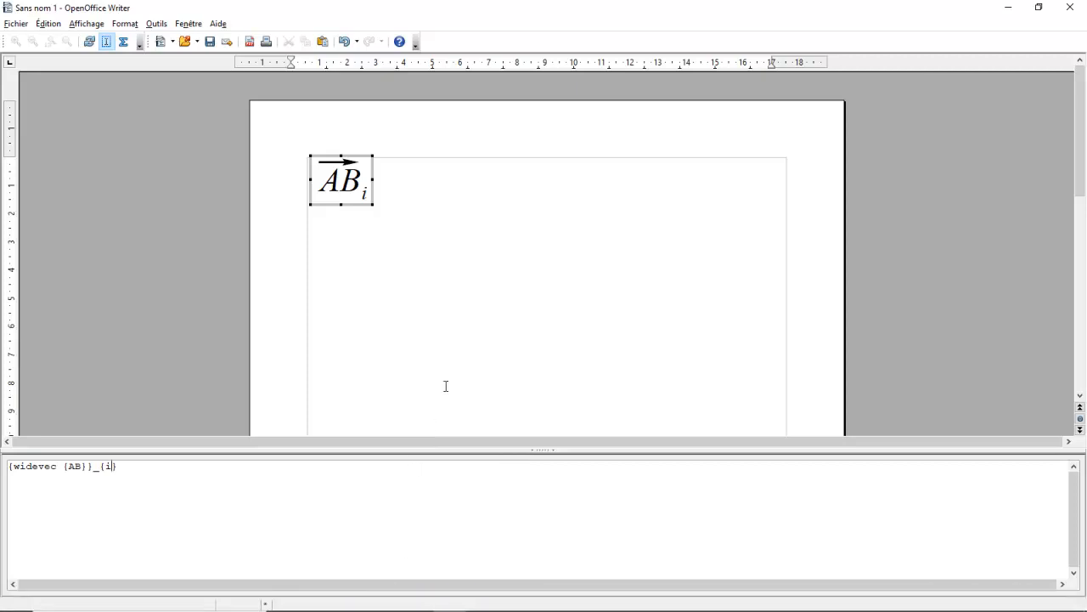
Switch to the PDF guide in Acrobat Reader and review its formula syntax tables on pages 11 and 12
{"action": "mouse_move", "coordinate": [418, 609]}
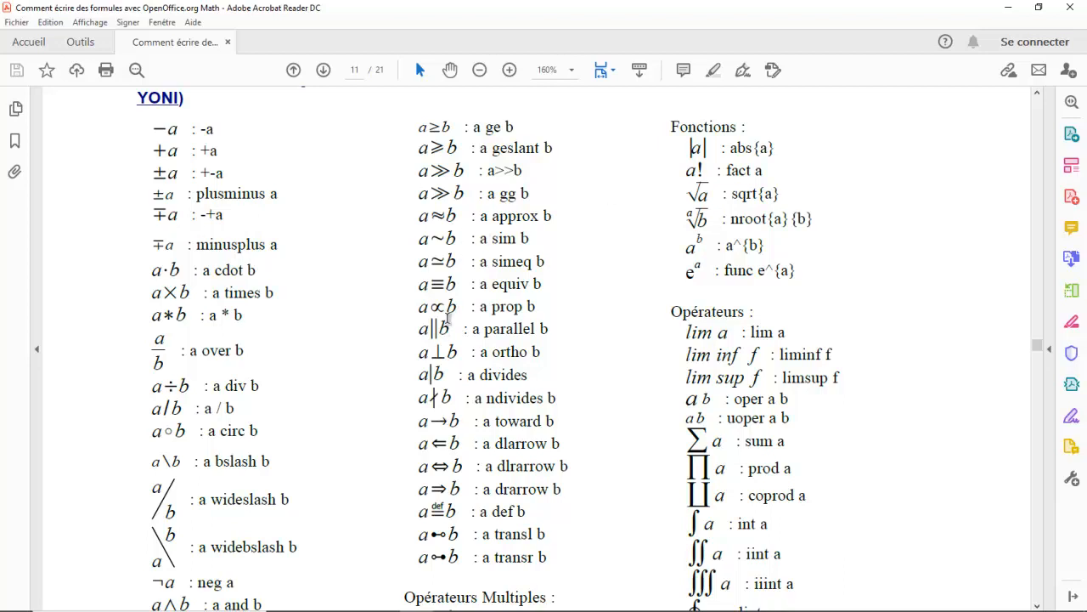
{"action": "scroll", "coordinate": [442, 329], "scroll_direction": "down", "scroll_amount": 5}
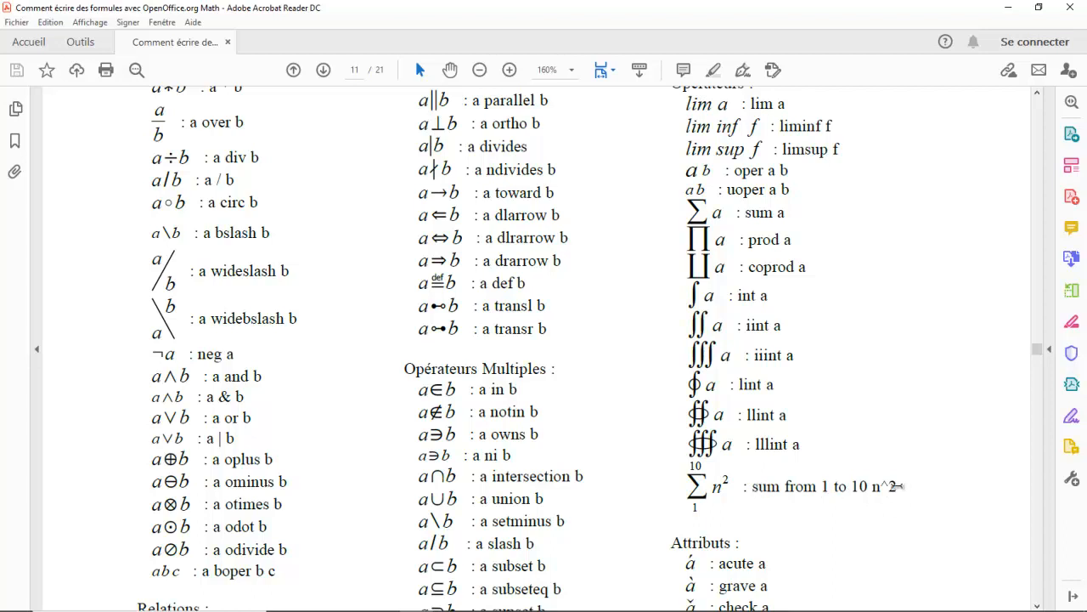
{"action": "scroll", "coordinate": [497, 450], "scroll_direction": "down", "scroll_amount": 5}
{"action": "scroll", "coordinate": [497, 442], "scroll_direction": "down", "scroll_amount": 9}
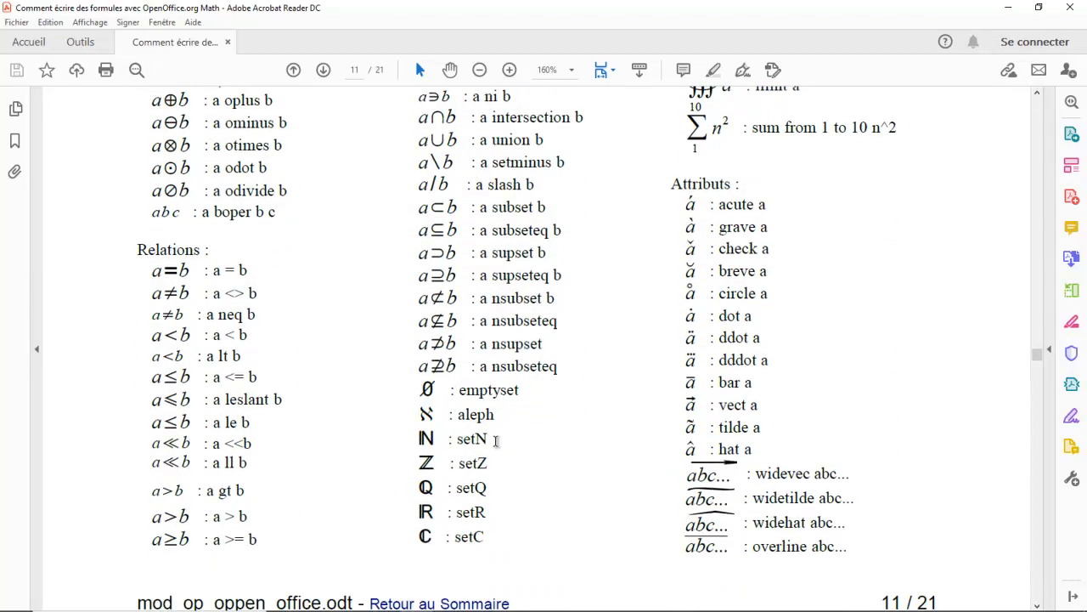
{"action": "scroll", "coordinate": [497, 443], "scroll_direction": "down", "scroll_amount": 7}
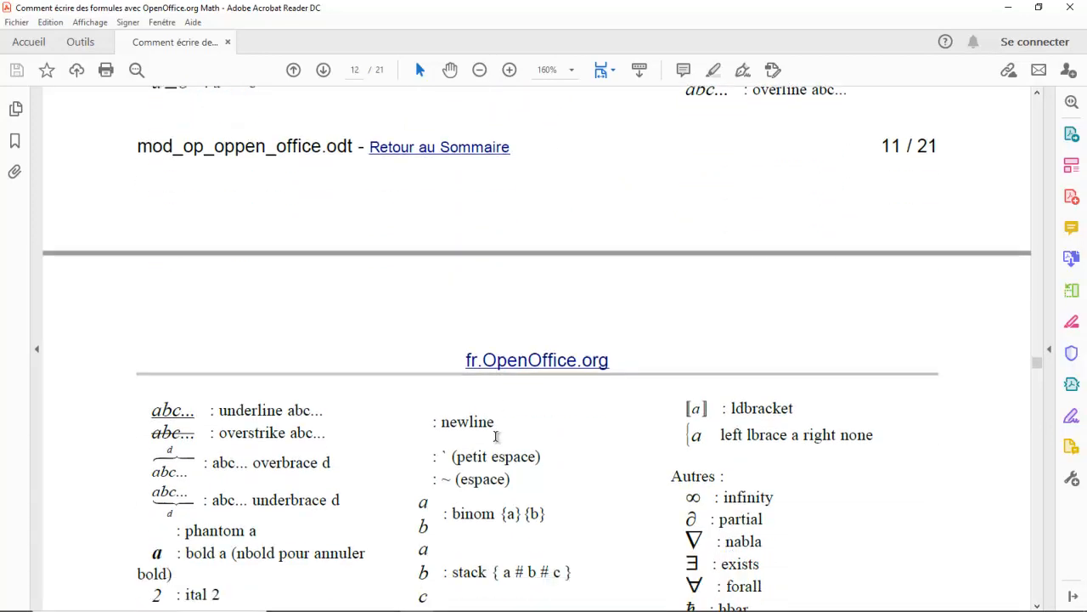
{"action": "scroll", "coordinate": [497, 440], "scroll_direction": "down", "scroll_amount": 6}
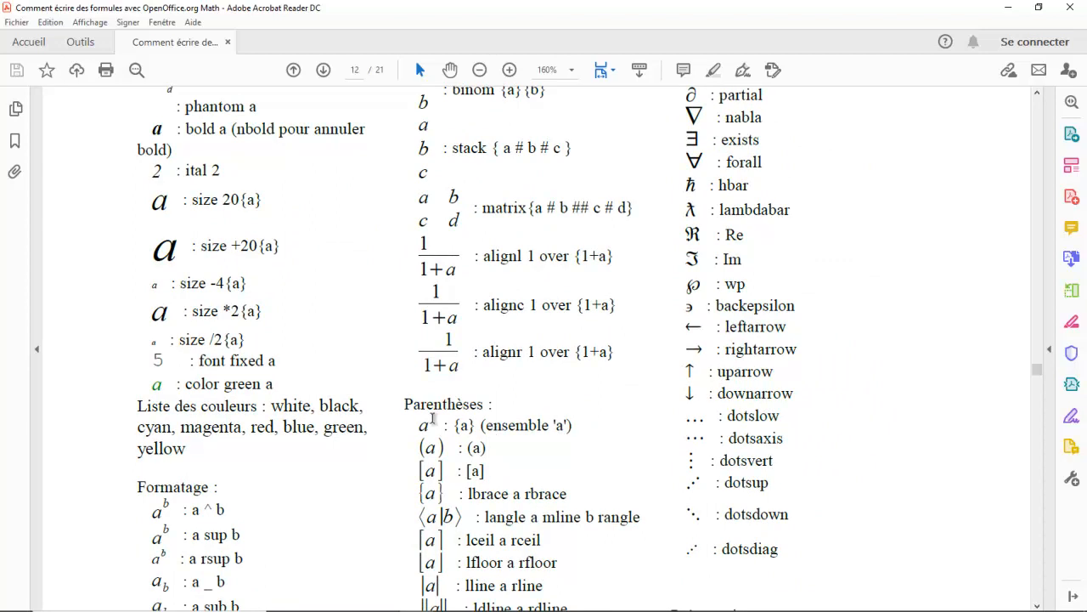
{"action": "scroll", "coordinate": [437, 423], "scroll_direction": "down", "scroll_amount": 3}
{"action": "scroll", "coordinate": [433, 425], "scroll_direction": "down", "scroll_amount": 3}
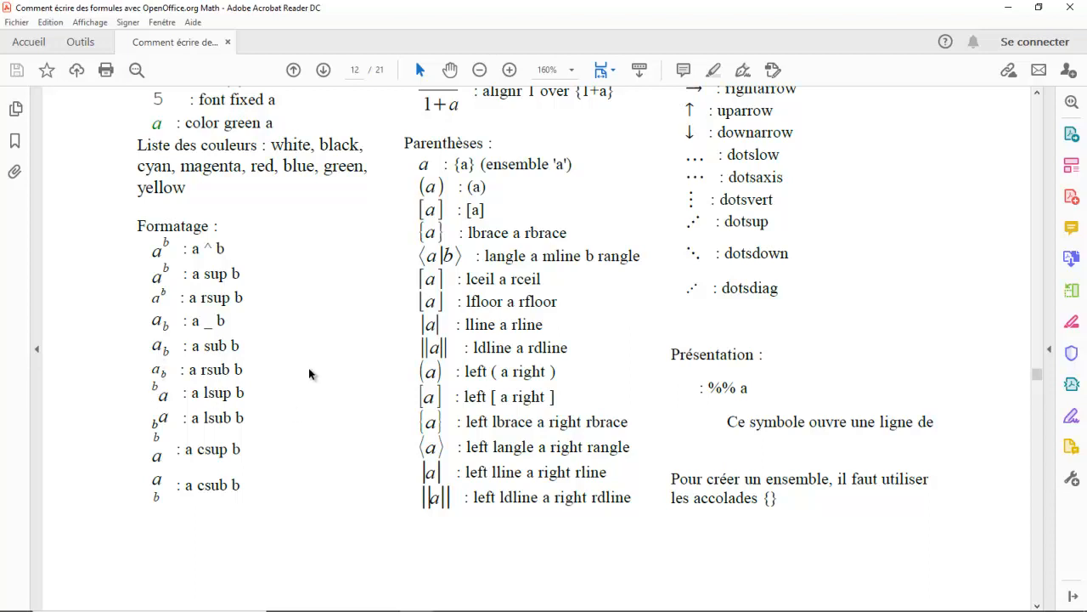
{"action": "scroll", "coordinate": [309, 374], "scroll_direction": "up", "scroll_amount": 4}
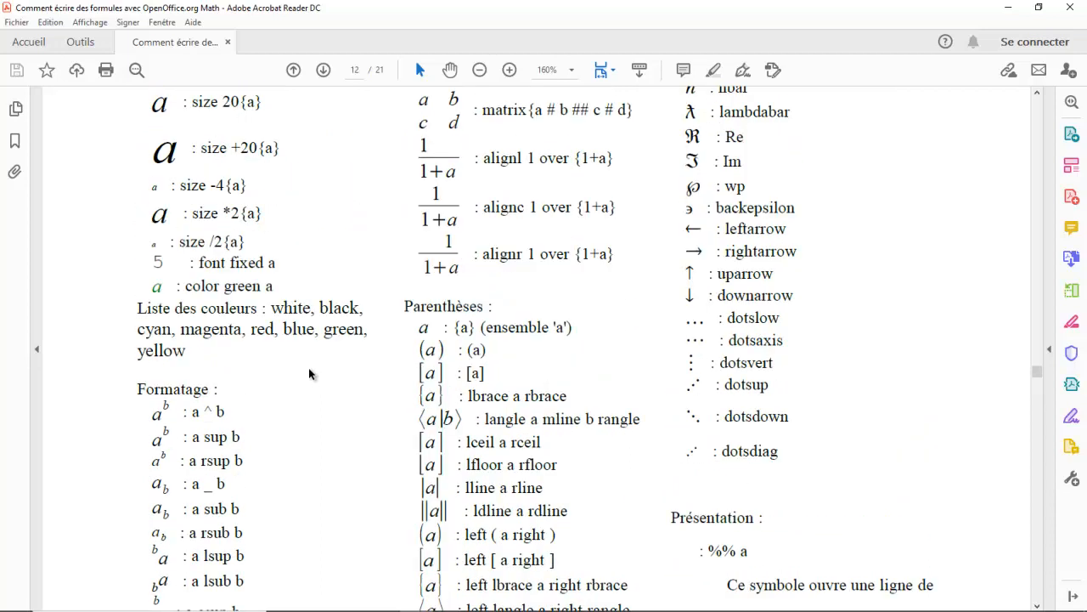
{"action": "scroll", "coordinate": [311, 365], "scroll_direction": "up", "scroll_amount": 4}
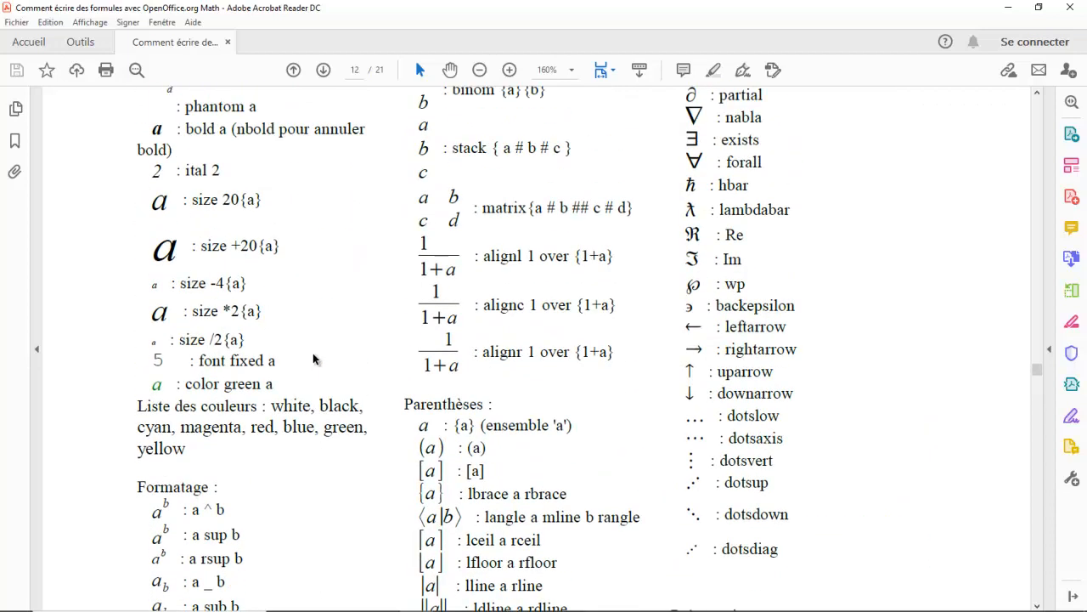
{"action": "scroll", "coordinate": [313, 358], "scroll_direction": "up", "scroll_amount": 1}
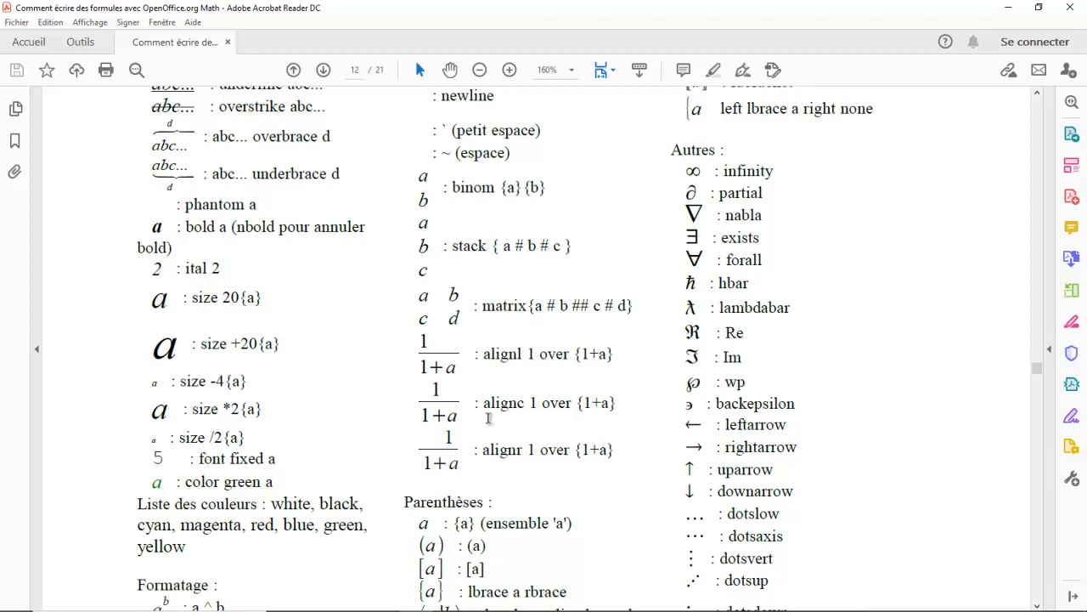
{"action": "scroll", "coordinate": [489, 417], "scroll_direction": "down", "scroll_amount": 1}
{"action": "scroll", "coordinate": [488, 417], "scroll_direction": "up", "scroll_amount": 2}
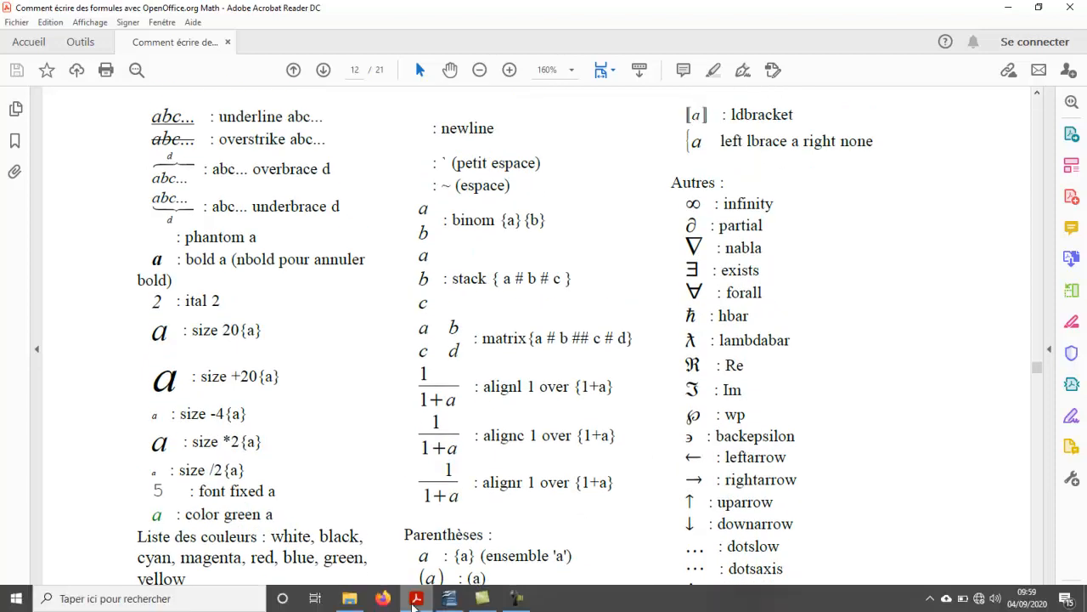
Return to OpenOffice Writer and replace the whole formula code with 1 over {1+2}
{"action": "left_click", "coordinate": [450, 598]}
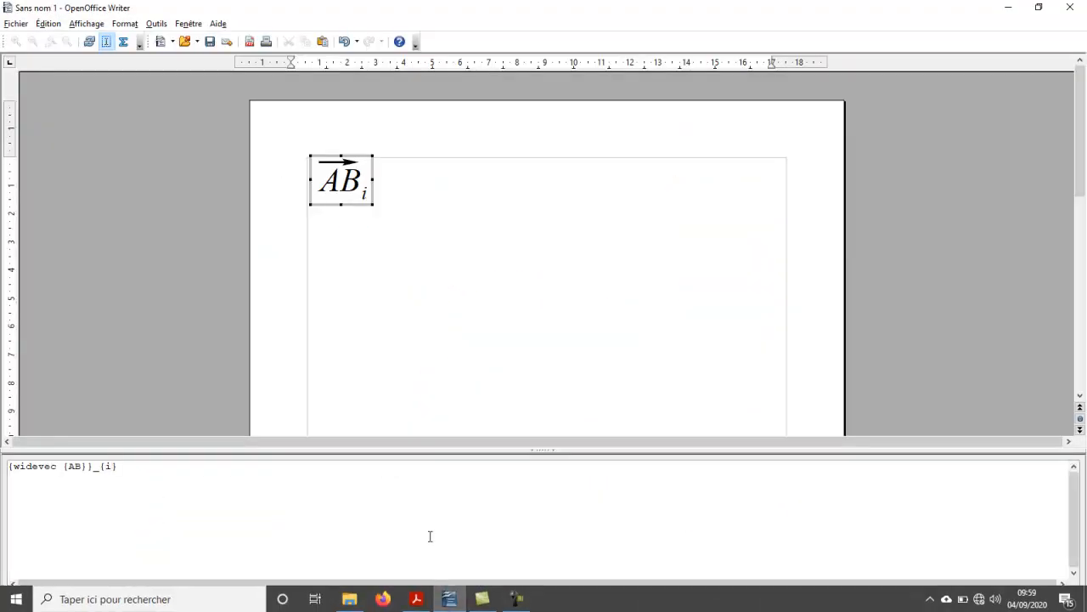
{"action": "left_click_drag", "start_coordinate": [174, 469], "coordinate": [5, 463]}
{"action": "left_click", "coordinate": [89, 509]}
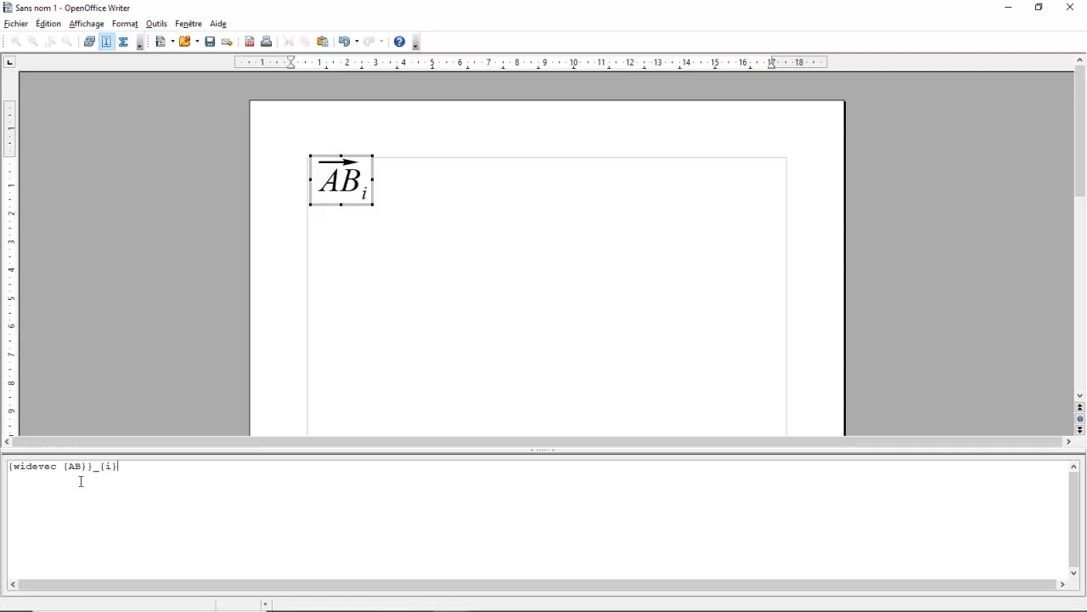
{"action": "left_click_drag", "start_coordinate": [116, 485], "coordinate": [4, 467]}
{"action": "key", "text": "Delete"}
{"action": "type", "text": "1 over"}
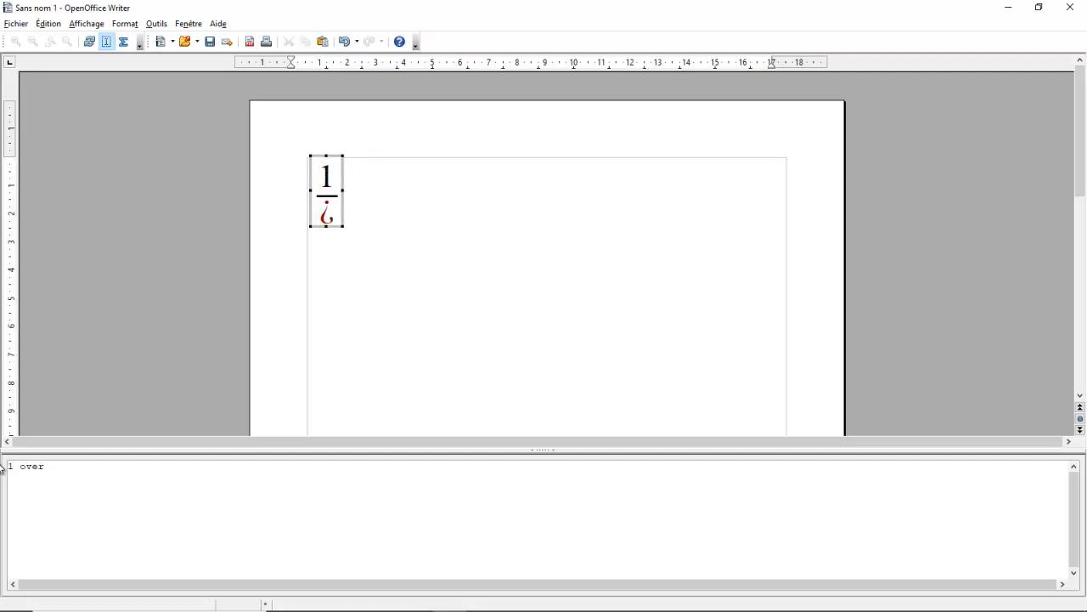
{"action": "type", "text": " {}"}
{"action": "type", "text": "1+2"}
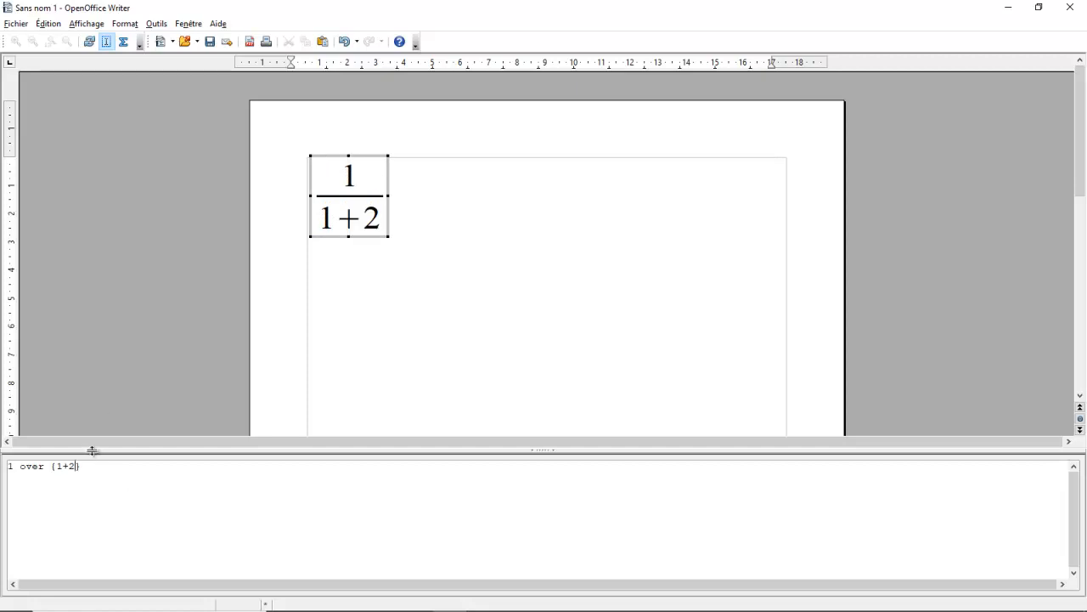
Replace the braces around the denominator 1+2 with parentheses, giving the code 1 over (1+2)
{"action": "left_click", "coordinate": [55, 469]}
{"action": "key", "text": "BackSpace"}
{"action": "type", "text": "("}
{"action": "key", "text": "Right"}
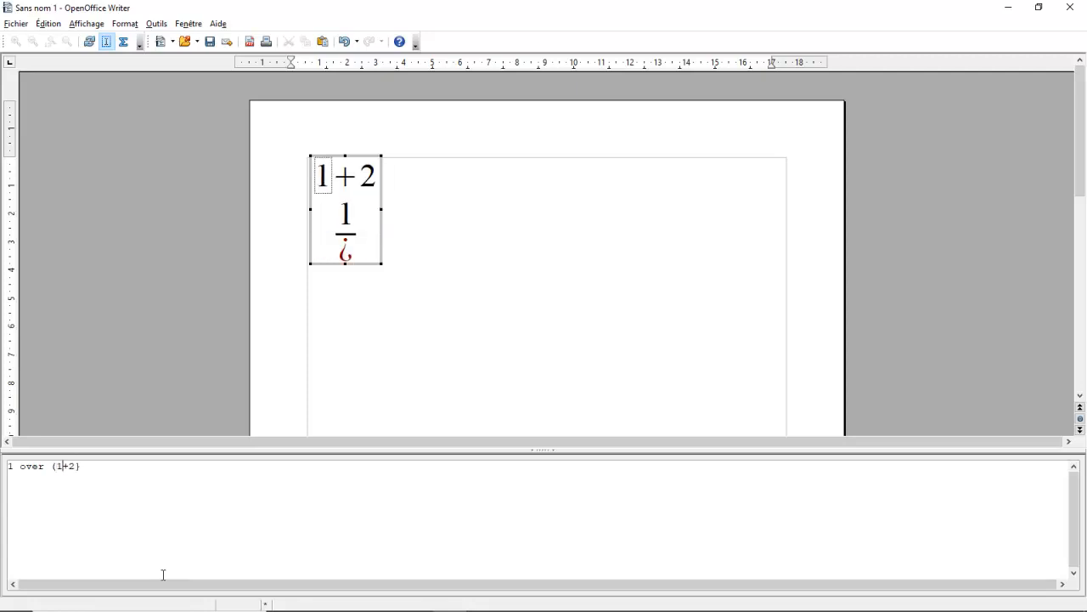
{"action": "key", "text": "BackSpace"}
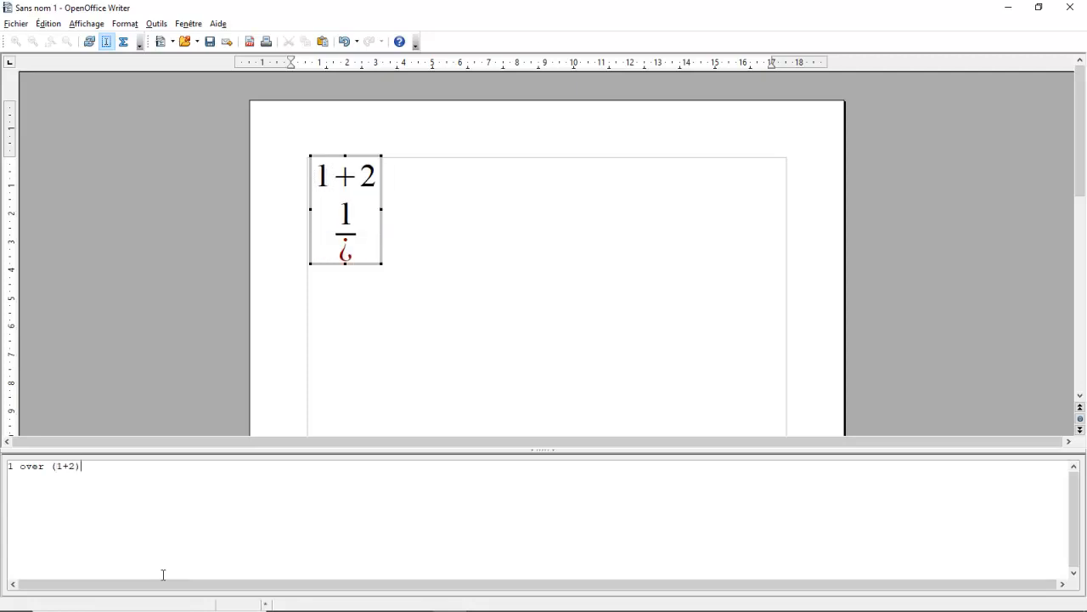